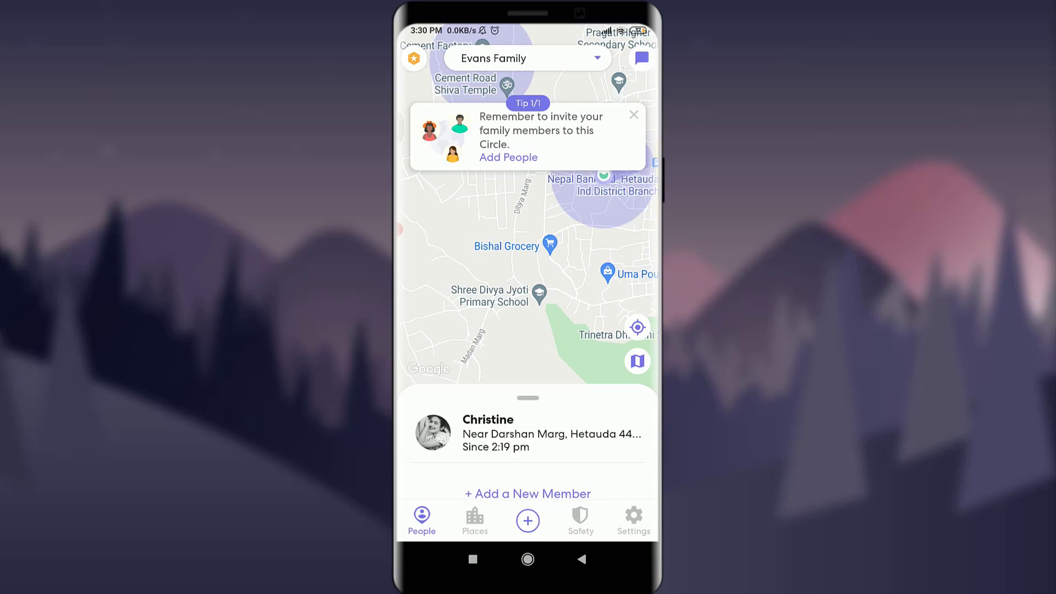
# Step: Go to Settings and open the Account page under Universal settings
pyautogui.click(634, 520)
pyautogui.scroll(-2, 528, 330)
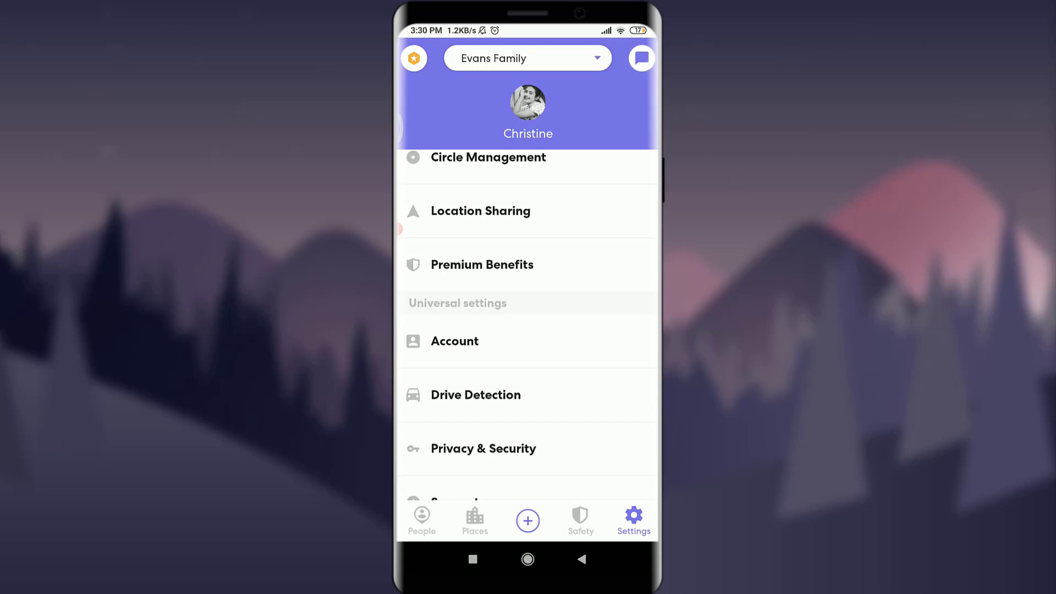
pyautogui.click(454, 341)
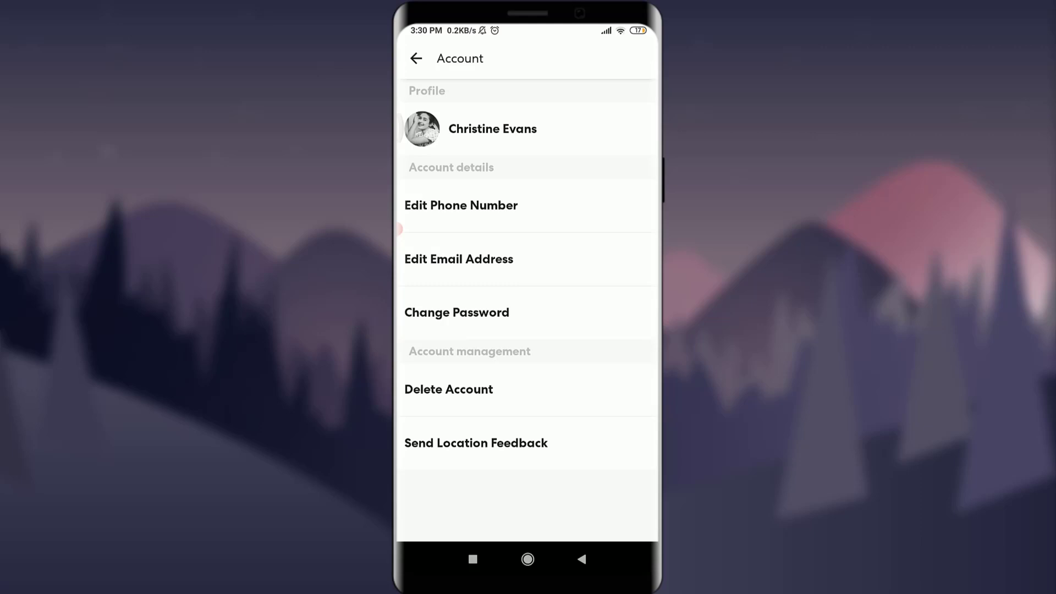
# Step: Enter the current password, the new password and its matching confirmation in Change Password
pyautogui.click(455, 312)
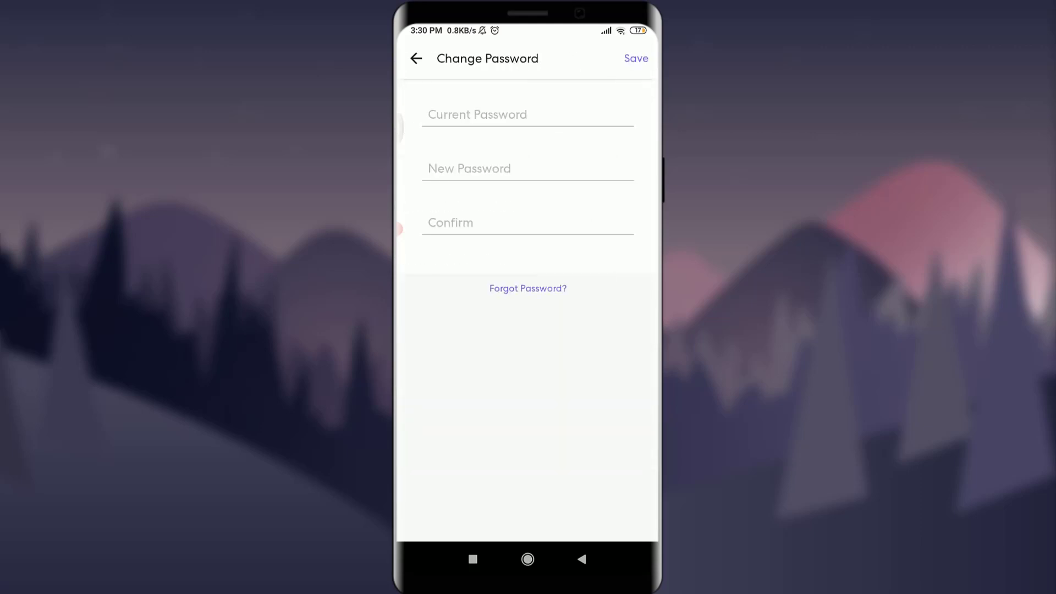
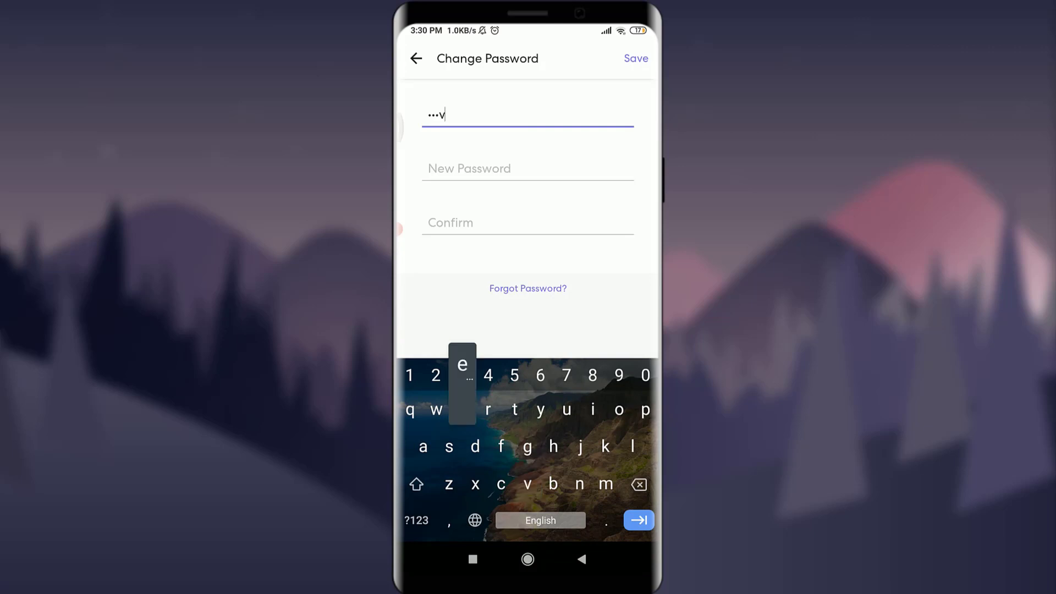
pyautogui.click(416, 520)
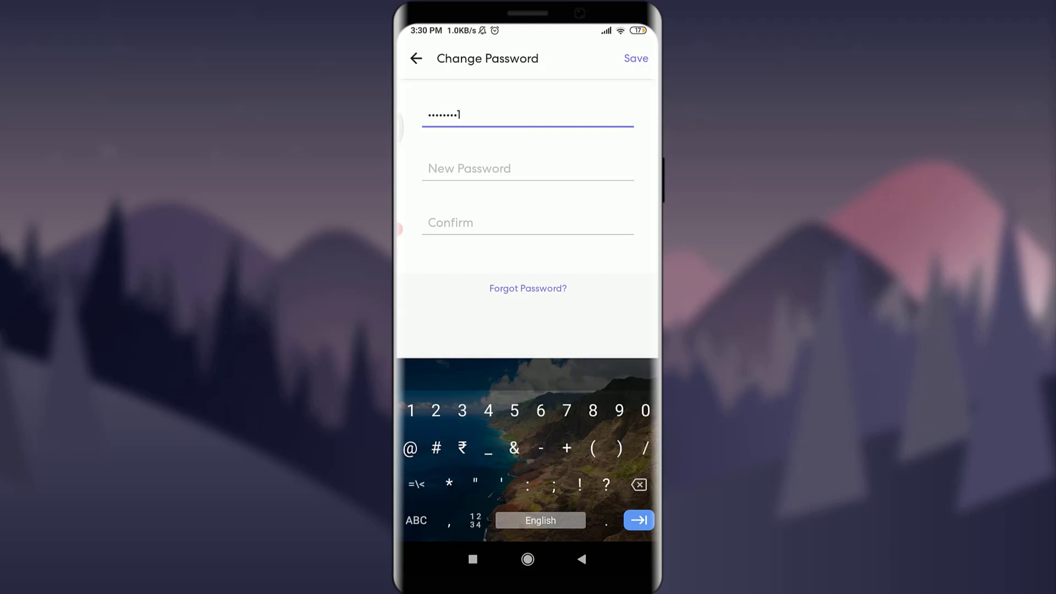
pyautogui.write('_')
pyautogui.click(469, 168)
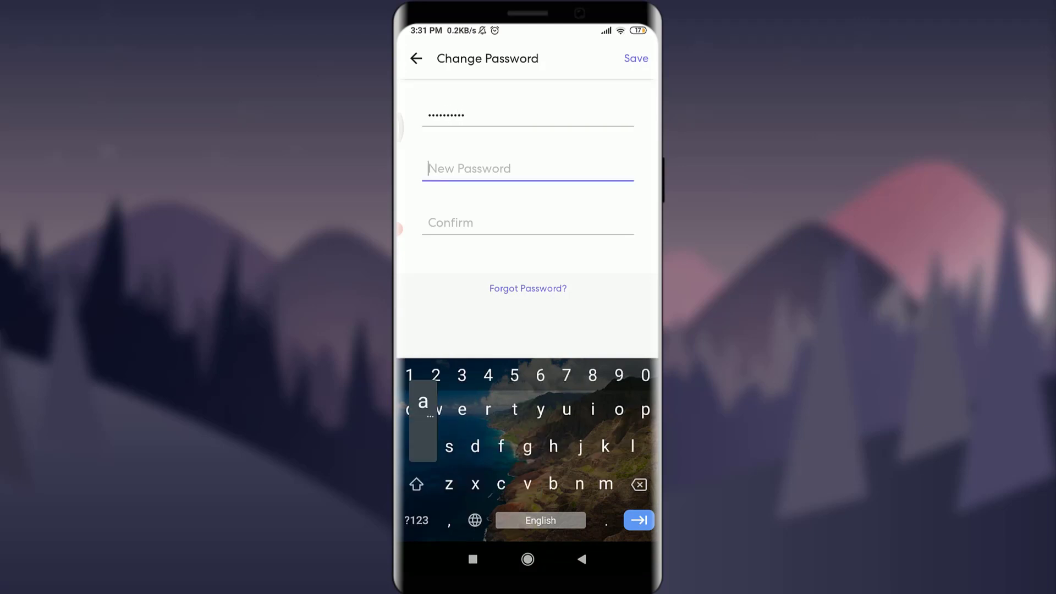
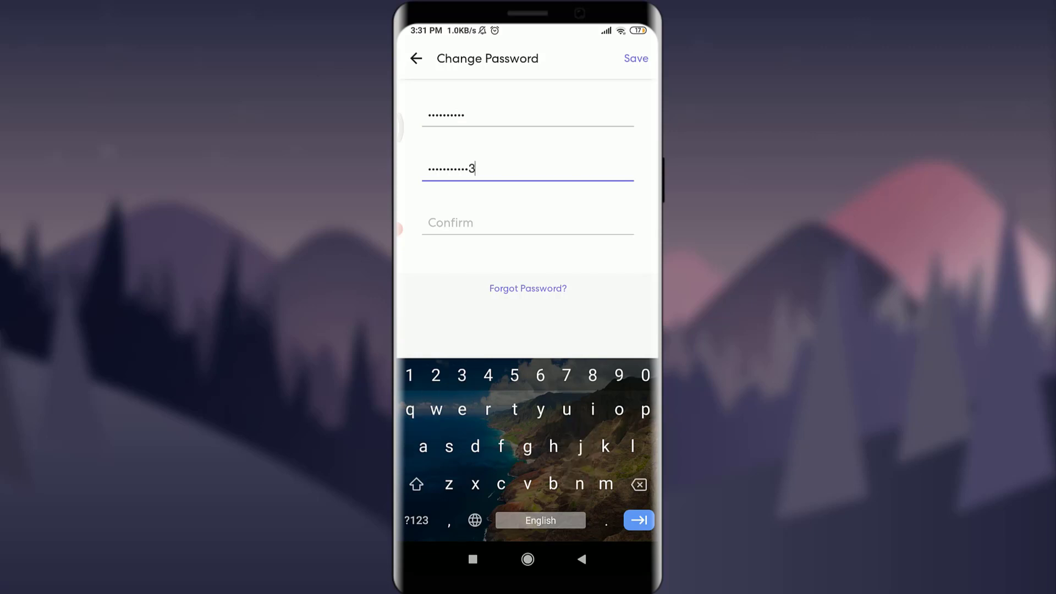
pyautogui.press('Return')
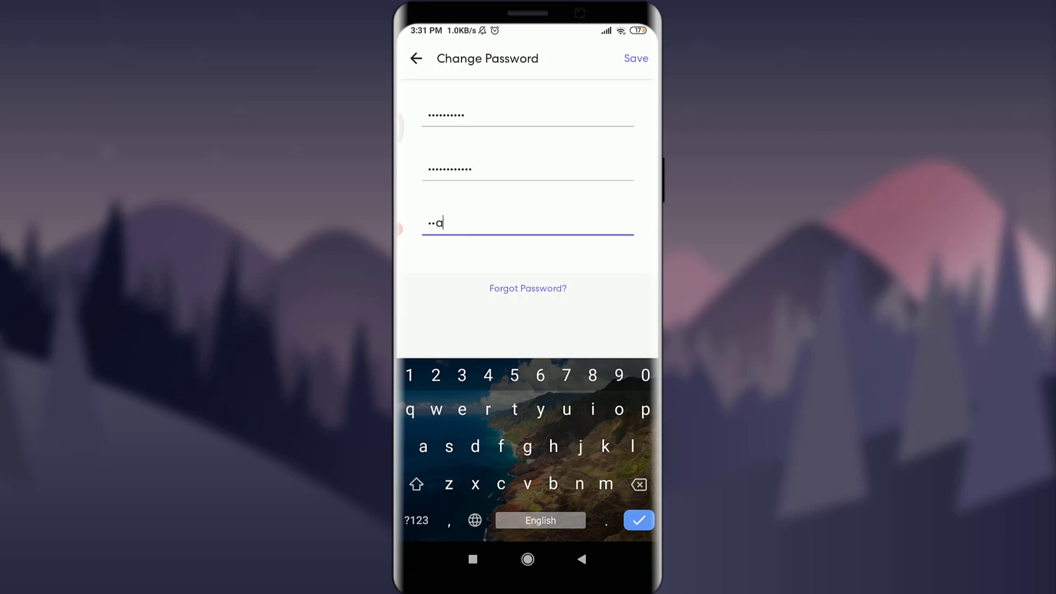
# Step: Submit the change, dismiss 'Password updated!', and go back to the Evans Family map
pyautogui.press('Return')
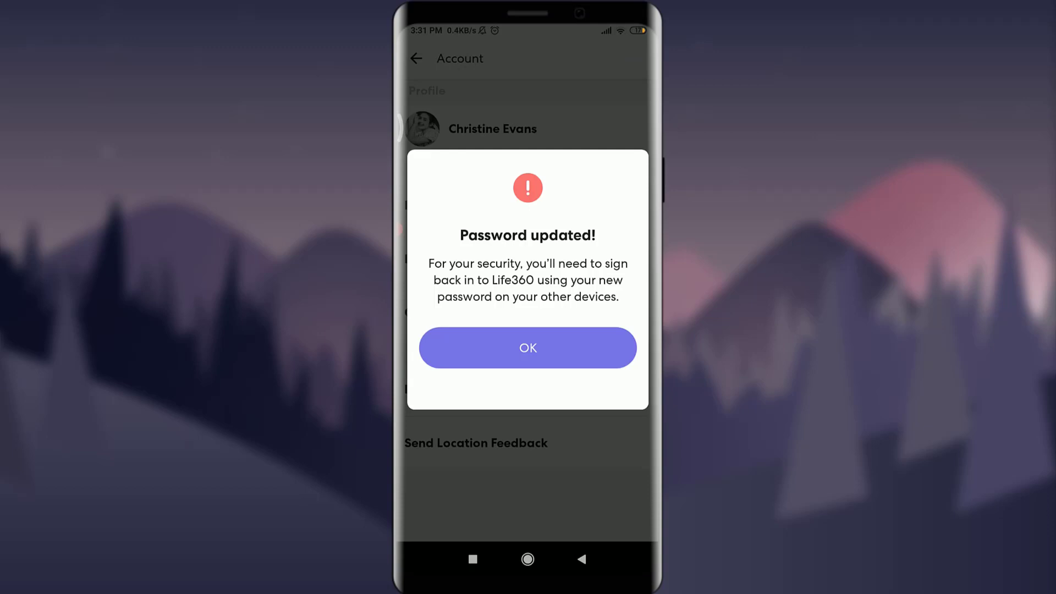
pyautogui.click(528, 348)
pyautogui.click(582, 558)
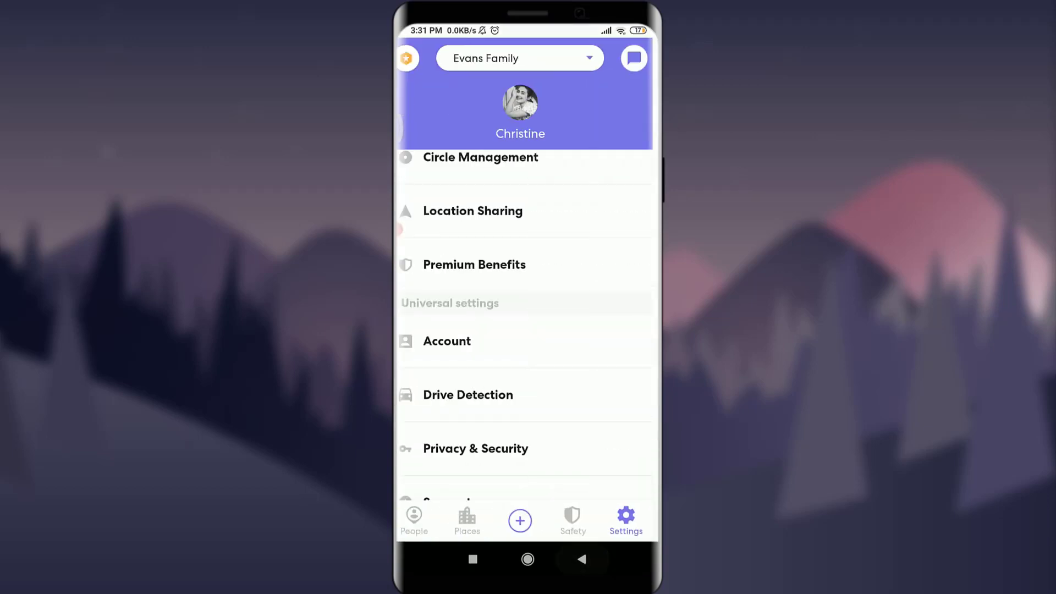
pyautogui.click(421, 520)
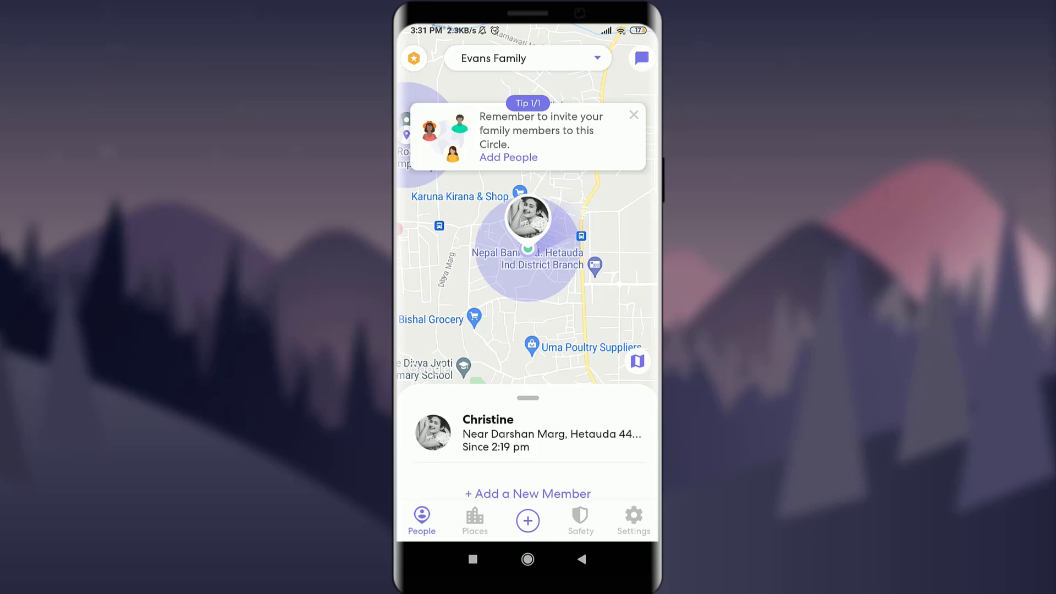